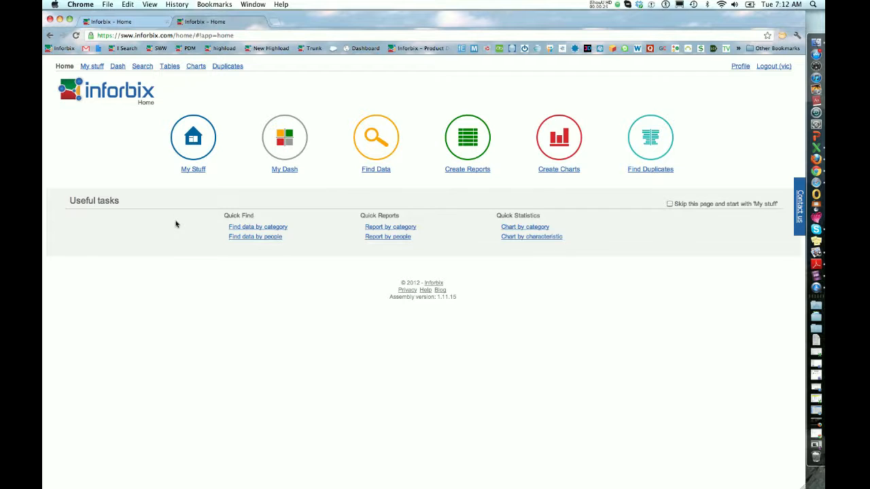
Find all data in the SpaceClaim Document category using the quick find by category.
click(266, 231)
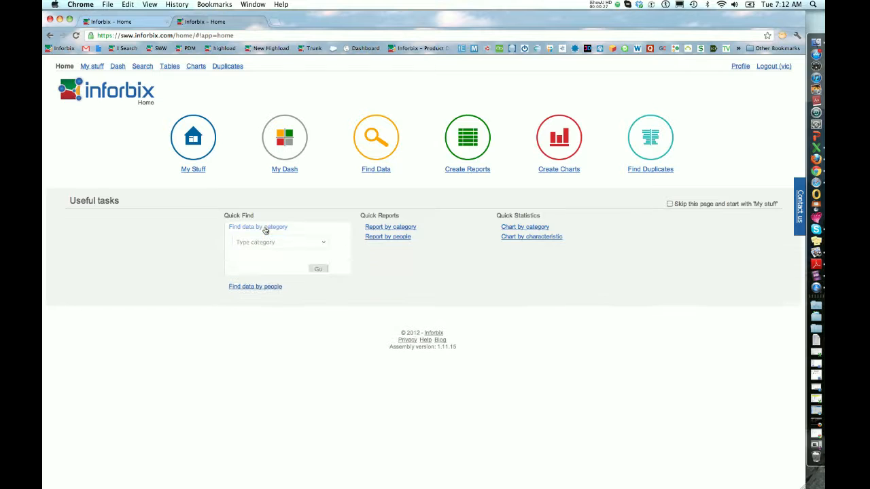
click(335, 246)
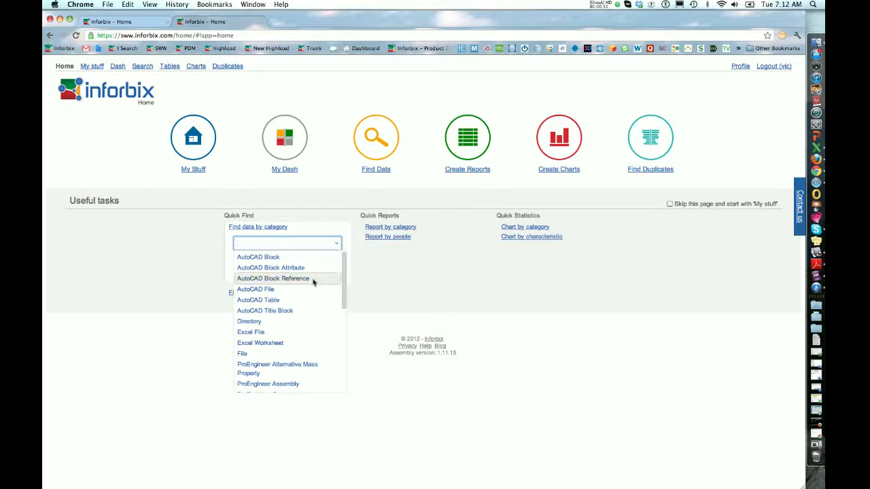
scroll(312, 282, down, 1)
scroll(314, 283, down, 6)
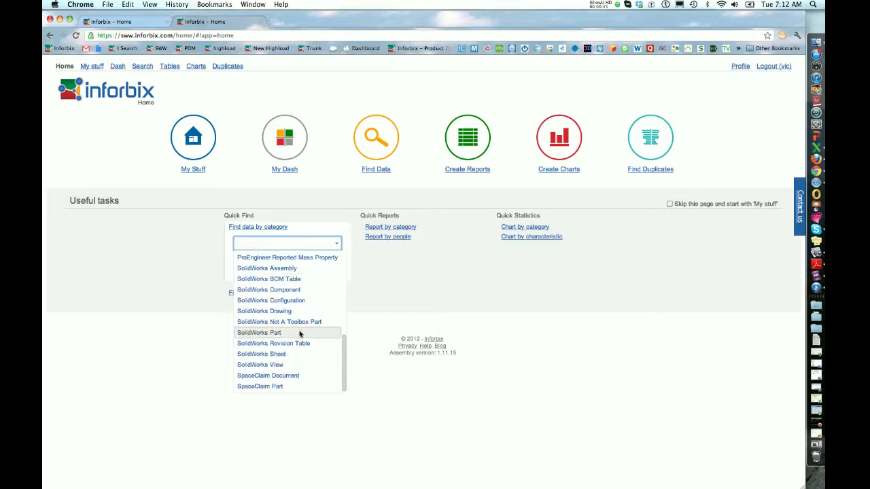
click(282, 376)
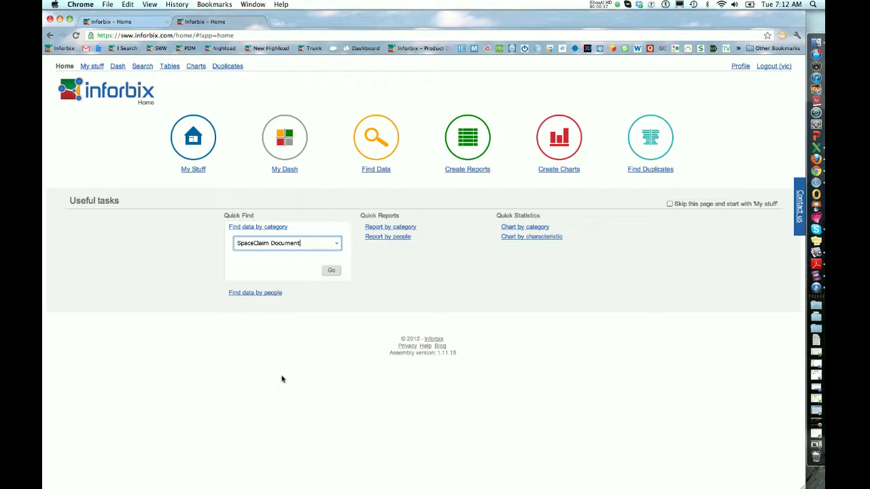
click(328, 272)
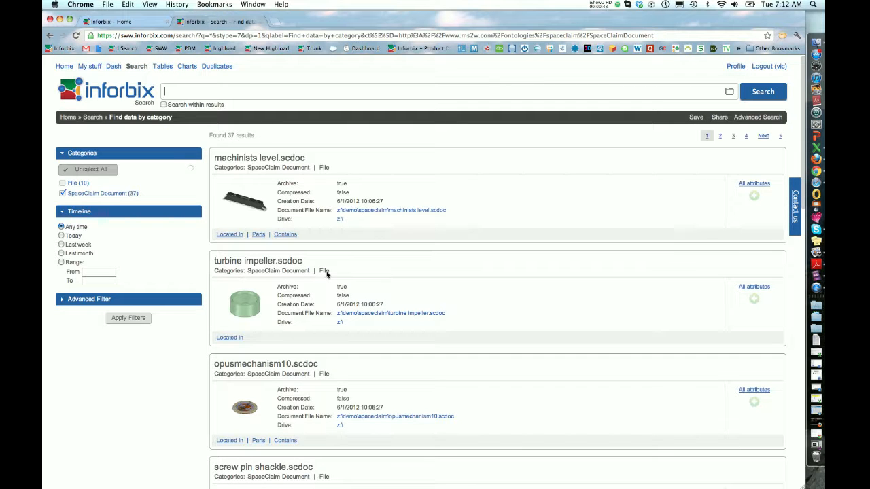
Look through the SpaceClaim document results, examining their thumbnails and listed attributes.
scroll(338, 261, down, 8)
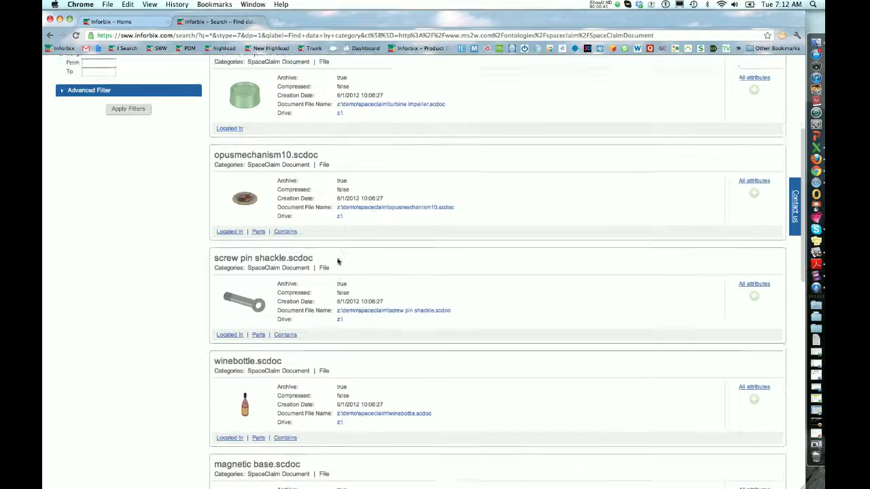
scroll(338, 261, down, 7)
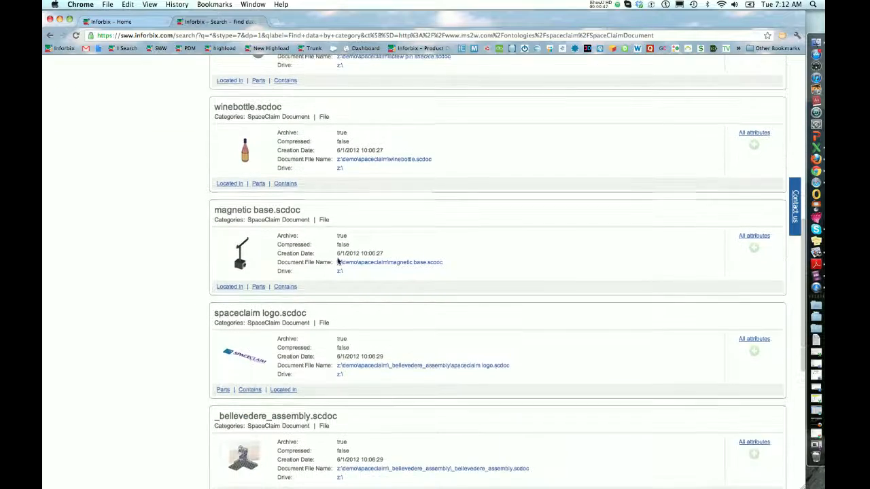
scroll(337, 261, down, 3)
scroll(338, 261, up, 7)
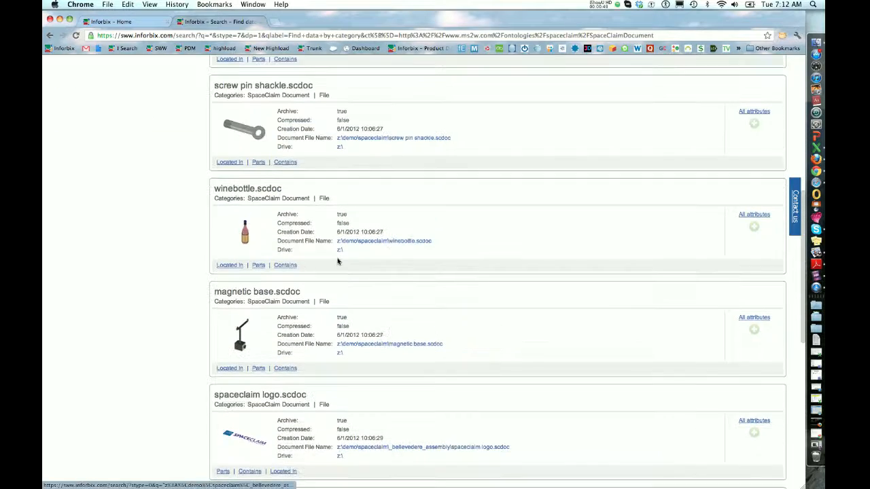
scroll(338, 261, up, 10)
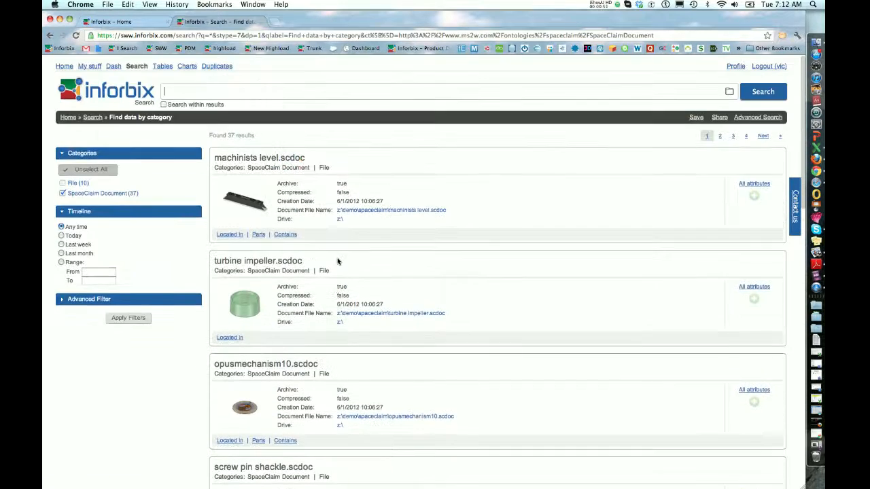
scroll(337, 261, down, 4)
scroll(338, 261, down, 4)
scroll(338, 261, down, 12)
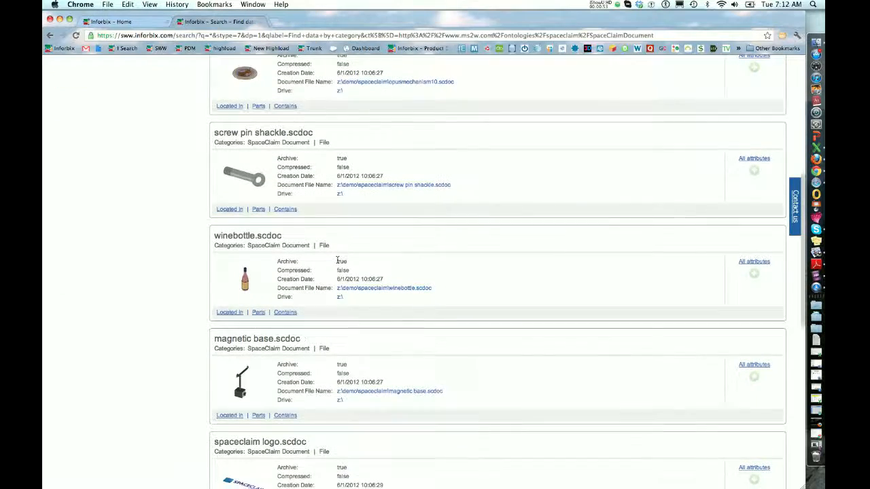
scroll(338, 261, down, 5)
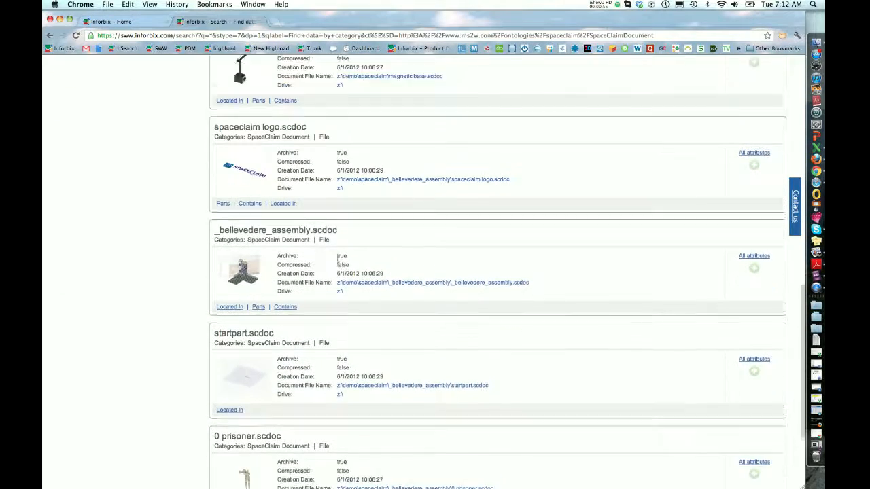
scroll(337, 260, up, 10)
scroll(338, 261, up, 12)
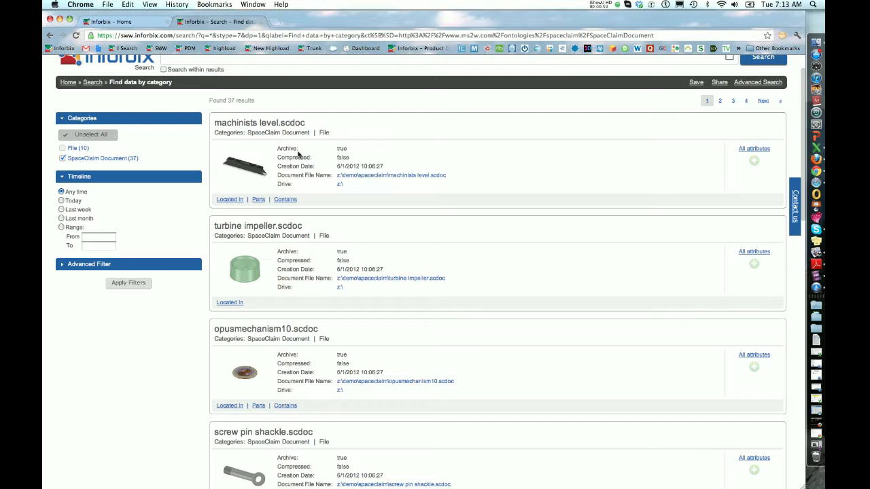
View the full list of attributes for machinists level.scdoc and close it again.
click(740, 150)
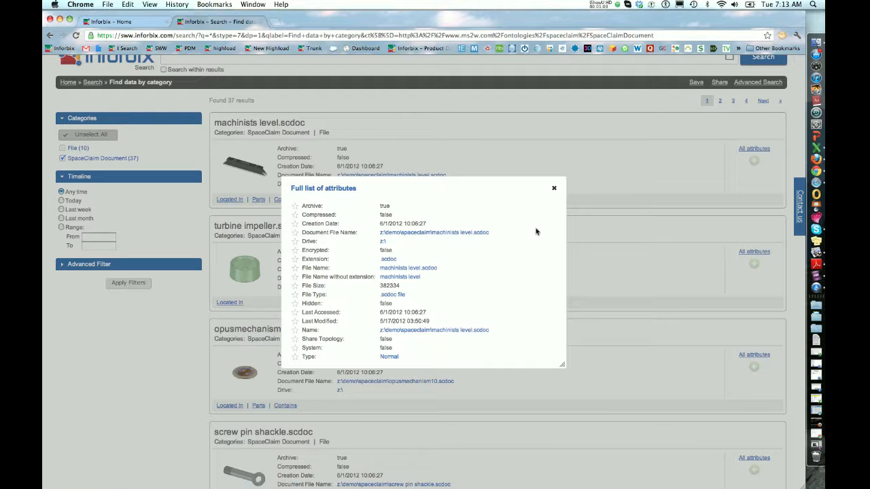
click(554, 189)
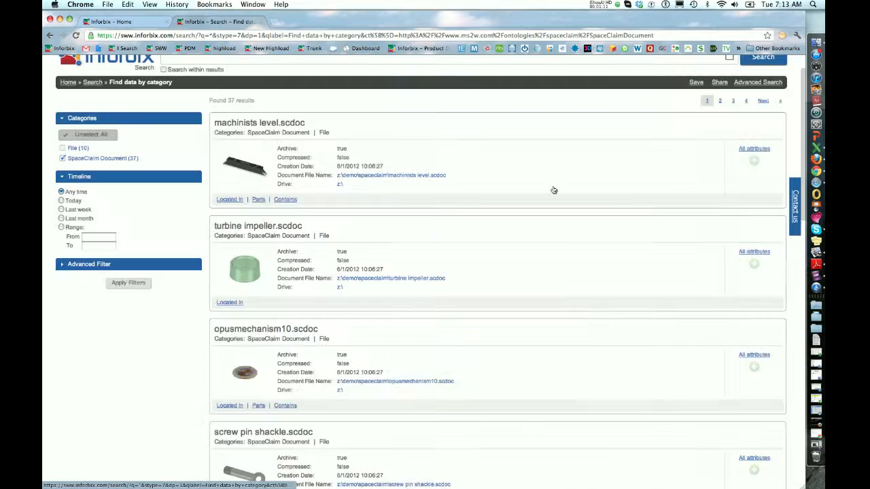
scroll(313, 240, up, 1)
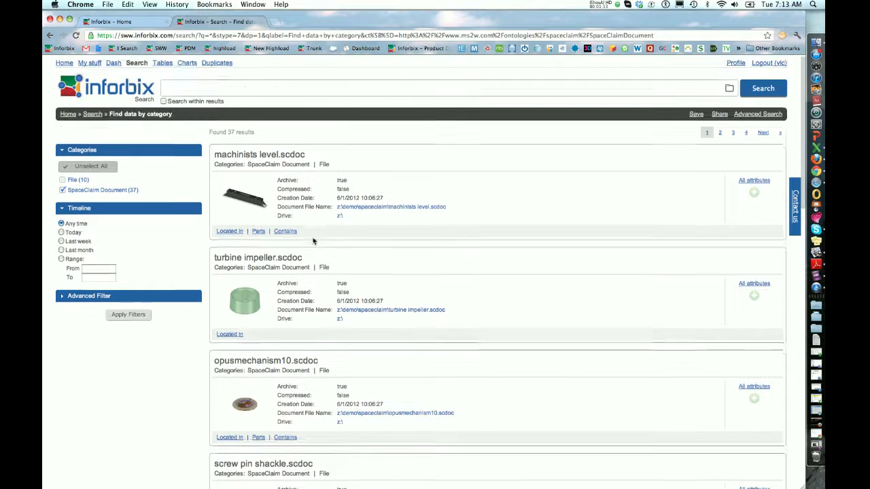
Display the SpaceClaim document search results as a table and look through its rows.
click(159, 67)
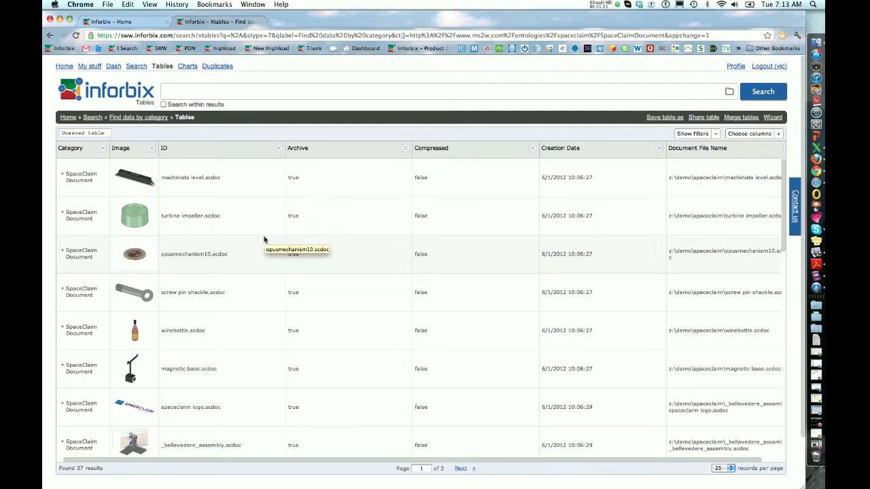
scroll(265, 239, down, 3)
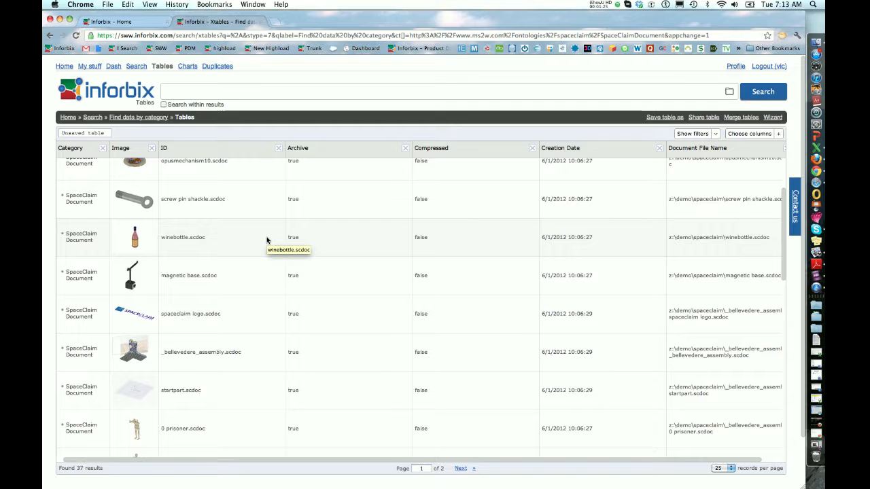
scroll(266, 240, up, 3)
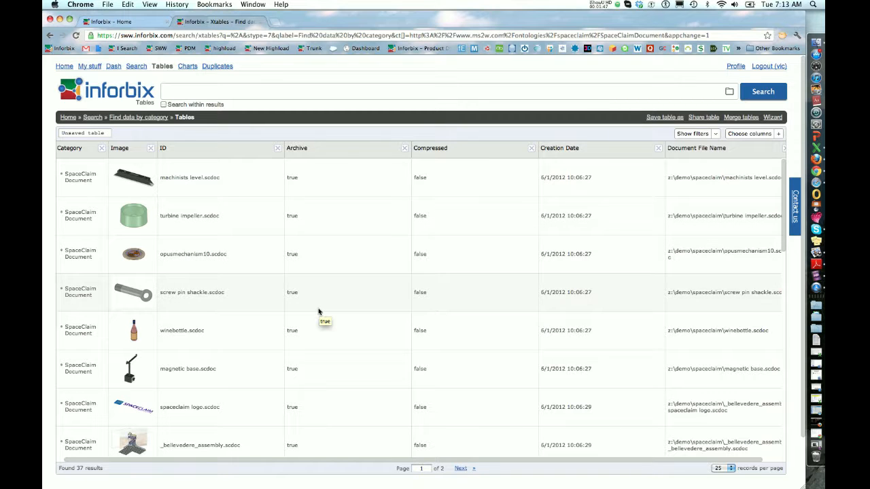
Inspect the table's column filters and the choice of available columns, leaving both without changes.
click(692, 134)
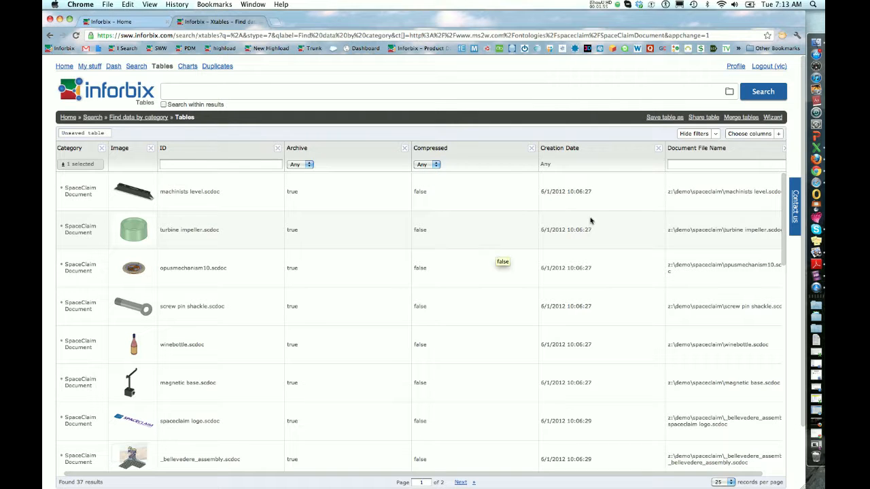
click(732, 134)
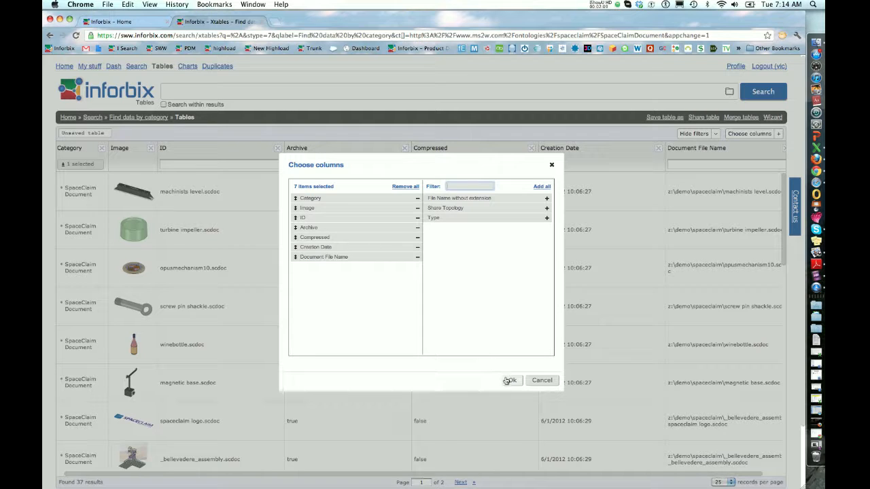
click(552, 165)
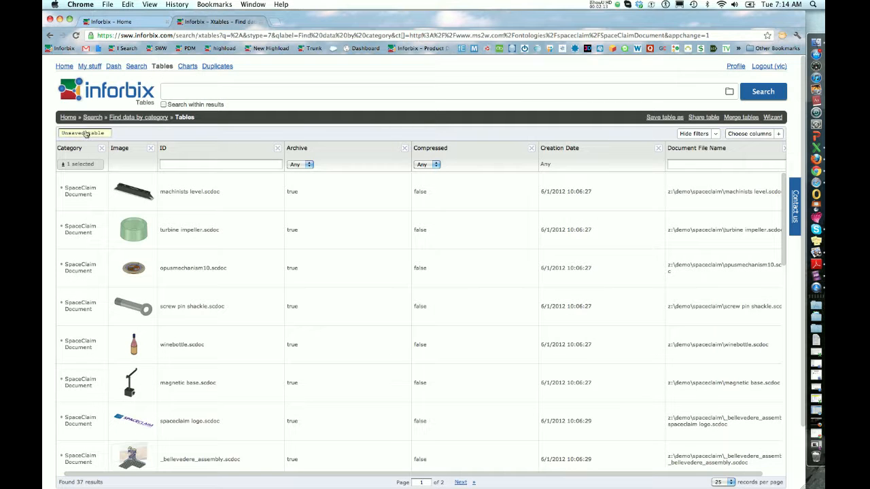
click(691, 135)
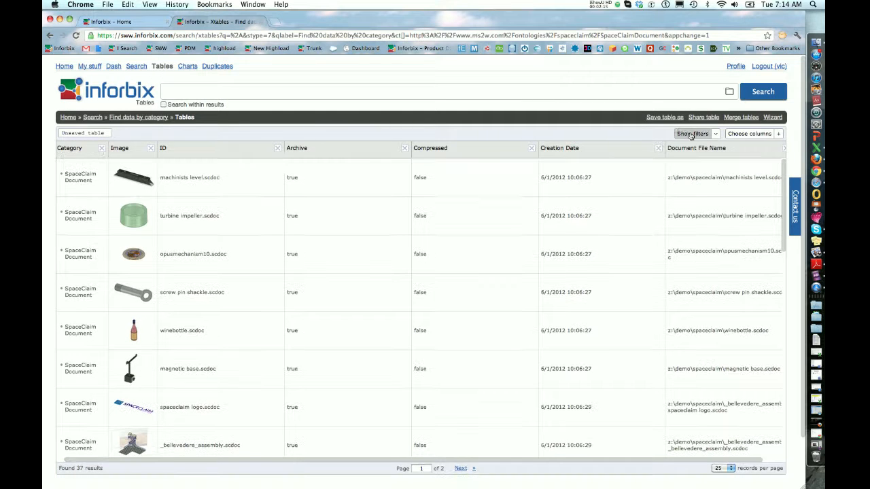
Name the unsaved table "My SpaceClaim Docs" and save it.
click(94, 135)
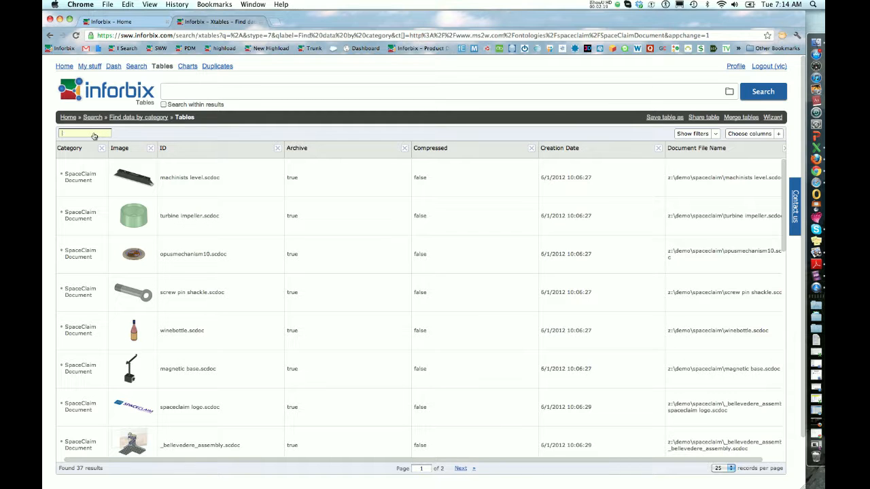
text(My Spa)
text(ceClaim)
text( Docu)
key(Return)
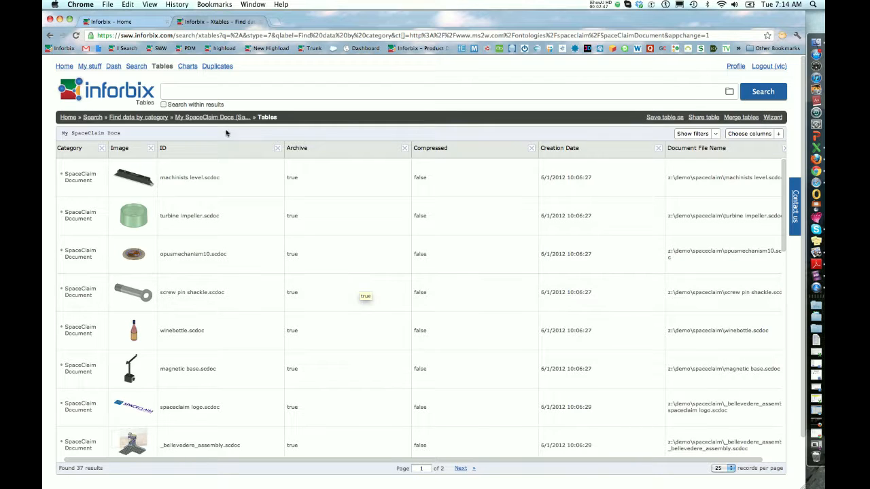
Create a chart from the My SpaceClaim Docs table, grouped by Creation Date.
click(188, 67)
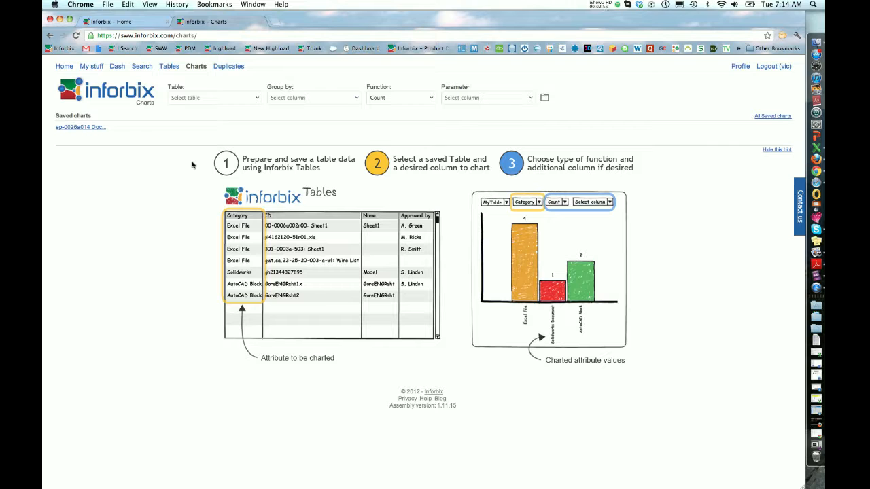
click(256, 100)
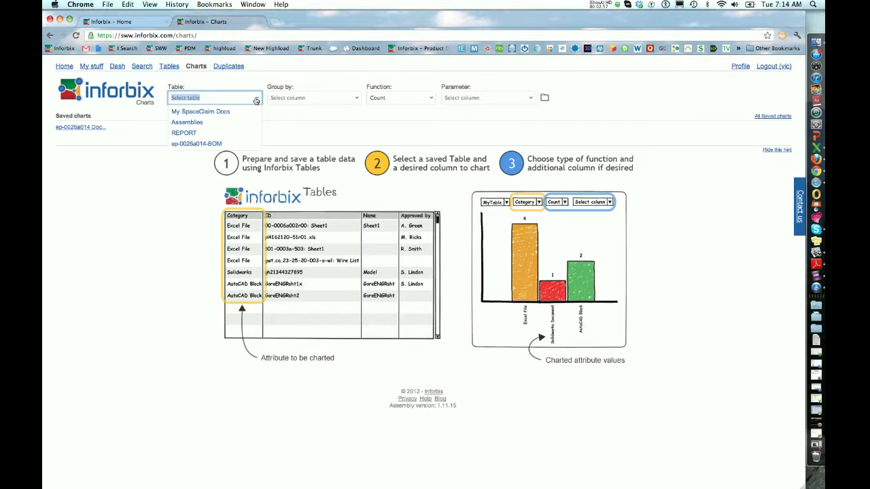
click(192, 113)
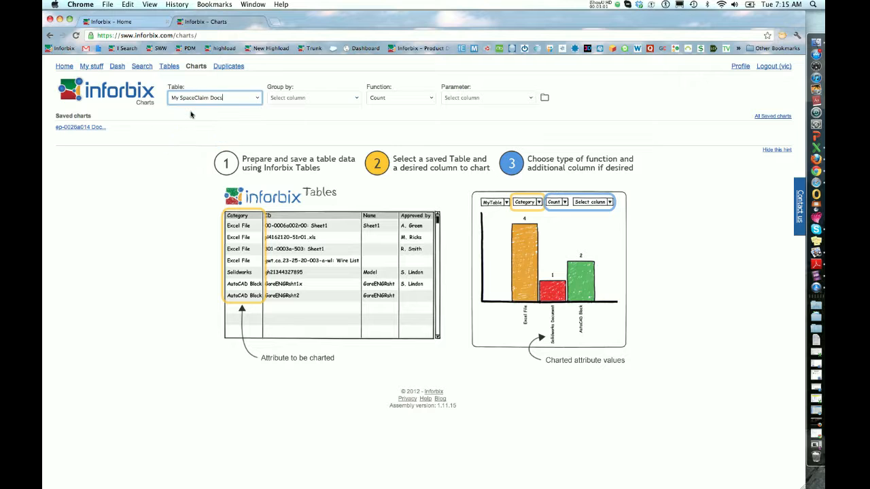
click(352, 99)
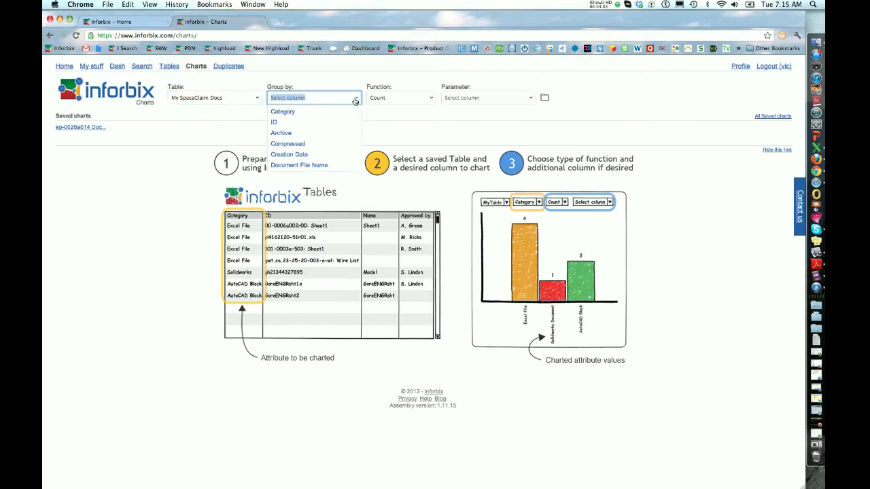
click(309, 155)
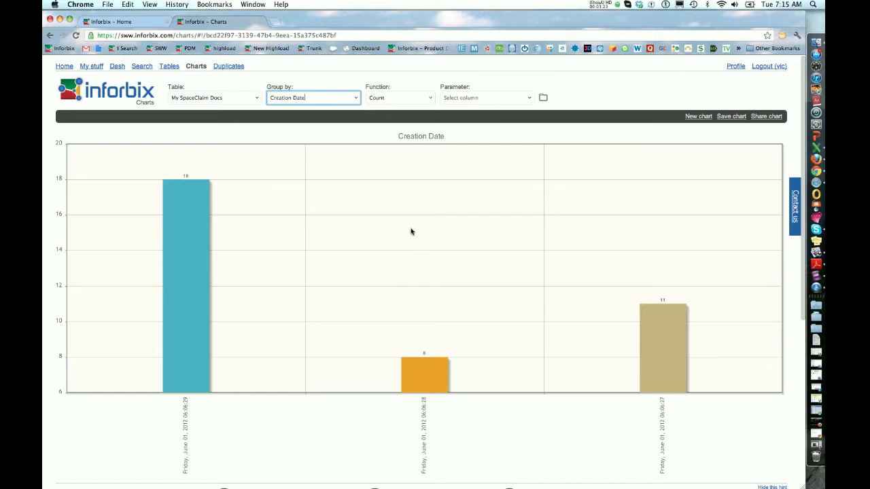
click(354, 99)
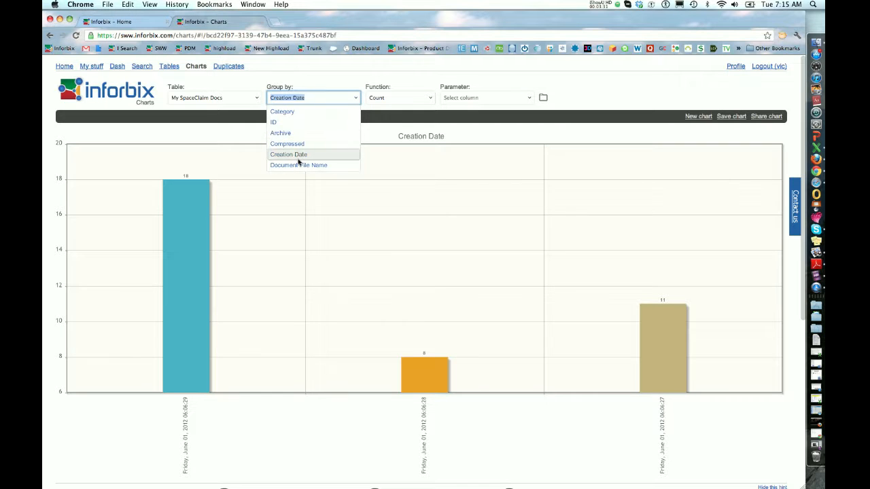
click(250, 140)
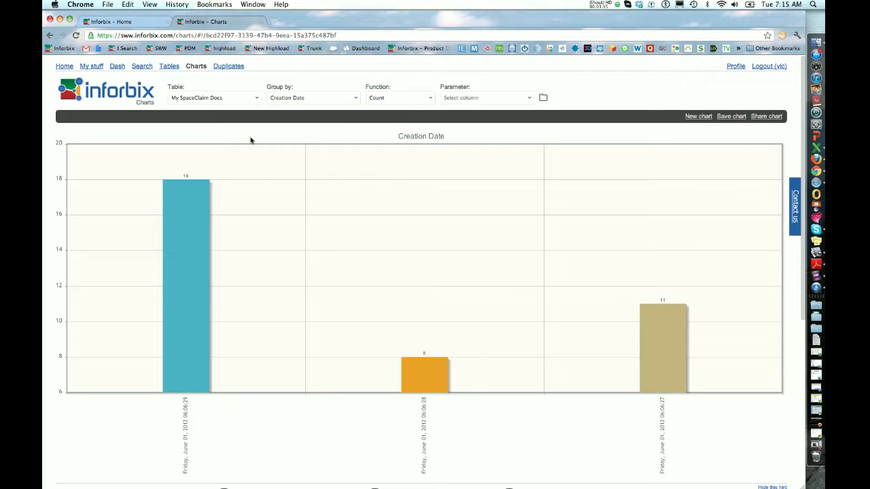
Check the sharing settings of My SpaceClaim Docs among the saved items, then return to the home page.
click(94, 67)
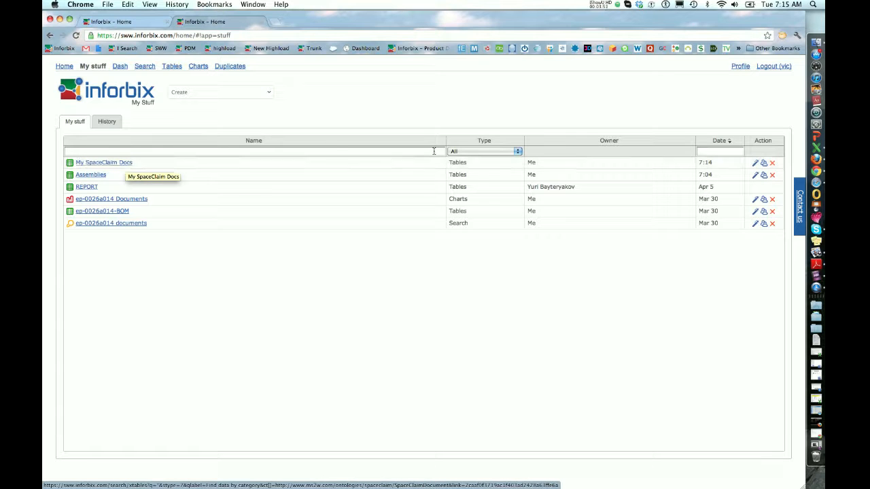
click(763, 163)
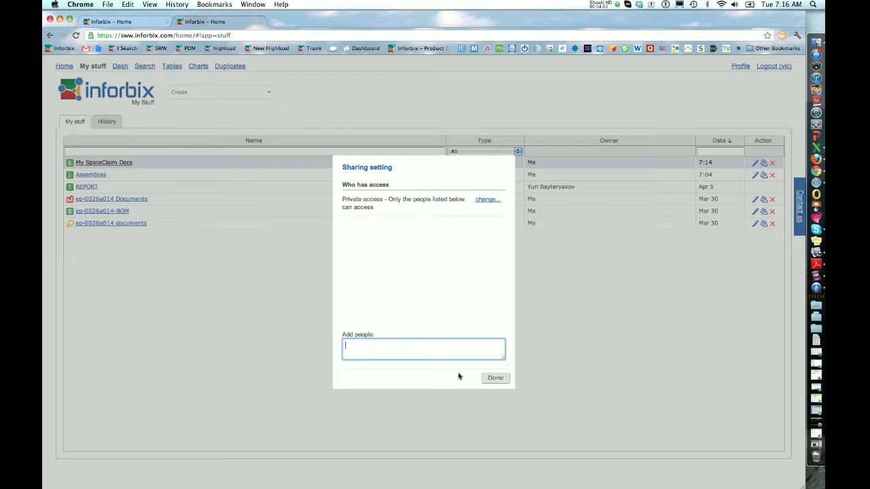
click(493, 378)
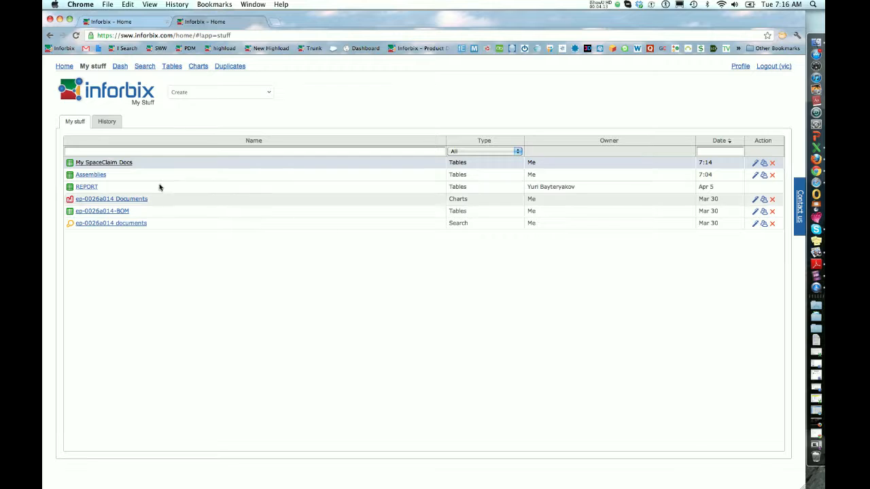
click(63, 69)
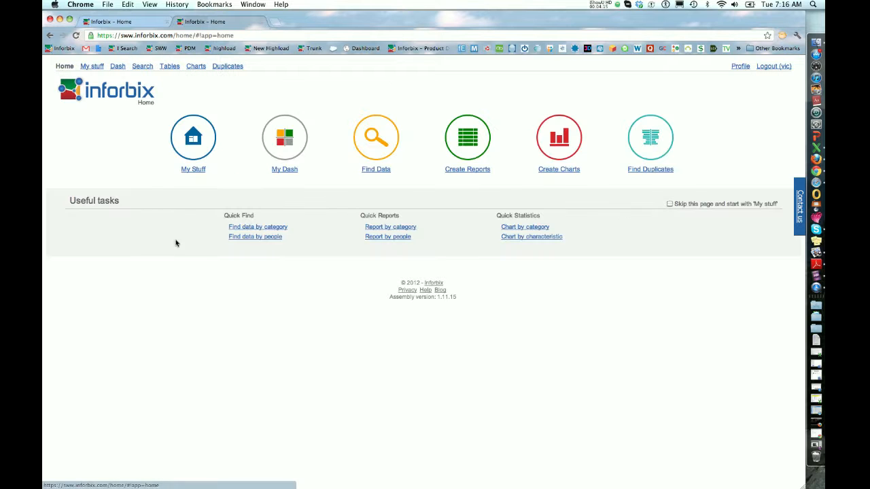